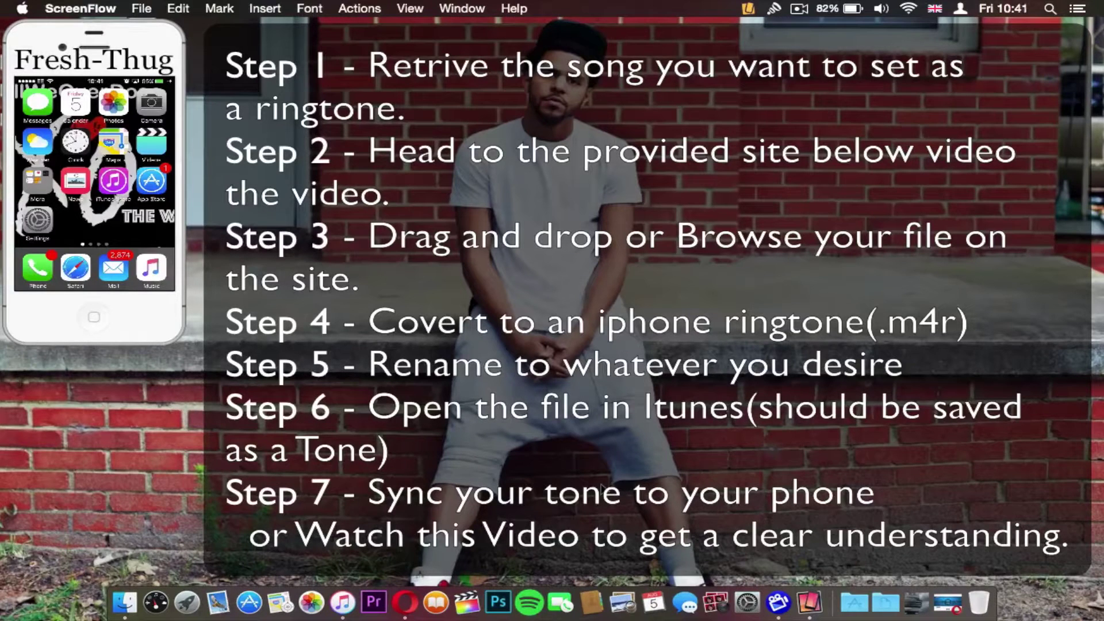
Fan out the Downloads stack in the Dock to reveal Too Good (feat. Rihanna).mp3.
{"action": "left_click", "coordinate": [913, 600]}
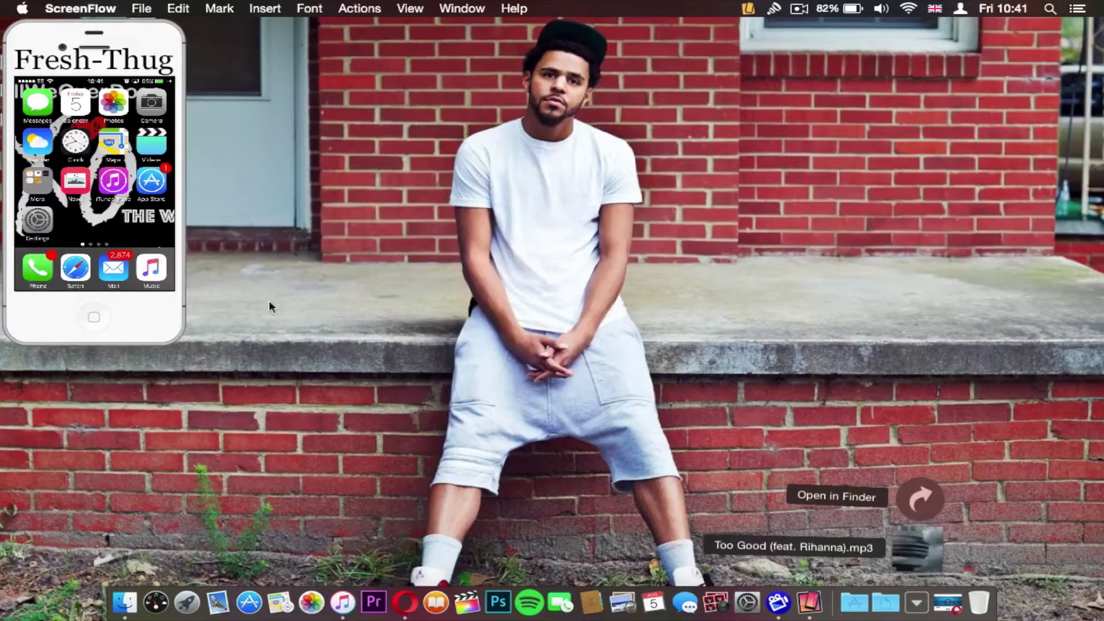
Drag the mp3 onto Opera to restore the Ringtone Maker page at ringtone-converter.com.
{"action": "left_click_drag", "start_coordinate": [771, 546], "coordinate": [517, 161]}
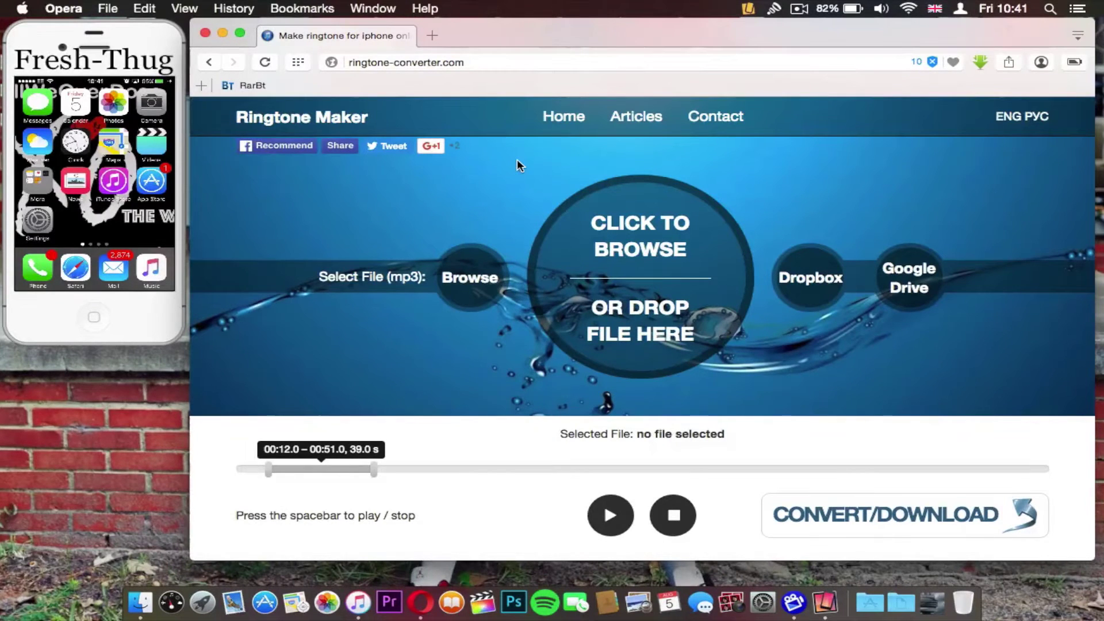
Load Too Good (feat. Rihanna).mp3 from Downloads, giving a default 00:00.0–00:39.0 clip.
{"action": "left_click", "coordinate": [541, 65]}
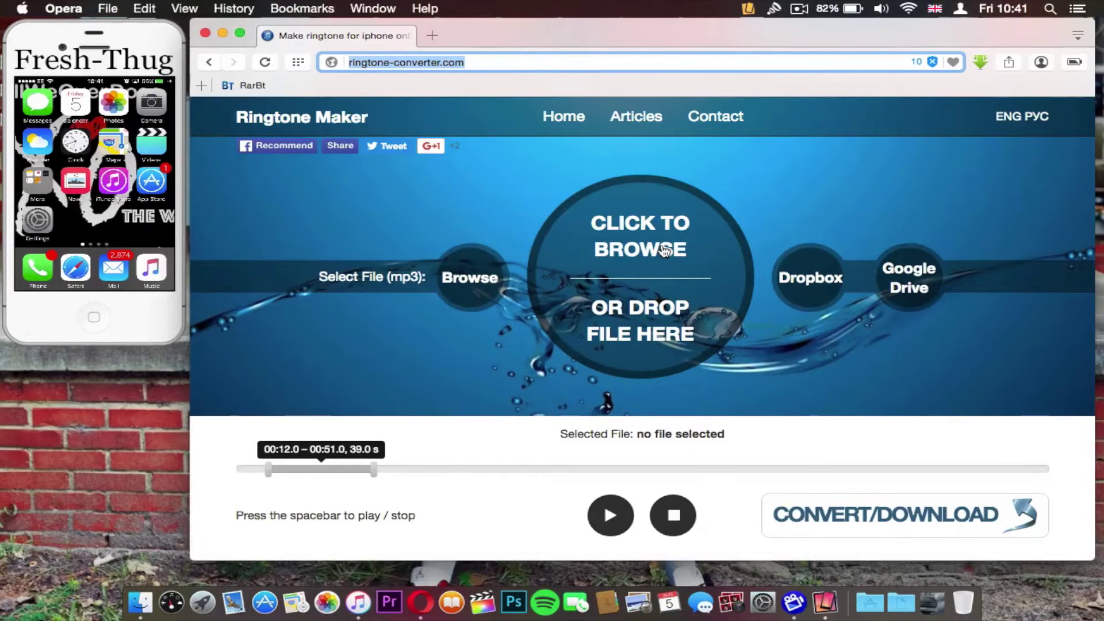
{"action": "left_click", "coordinate": [665, 250]}
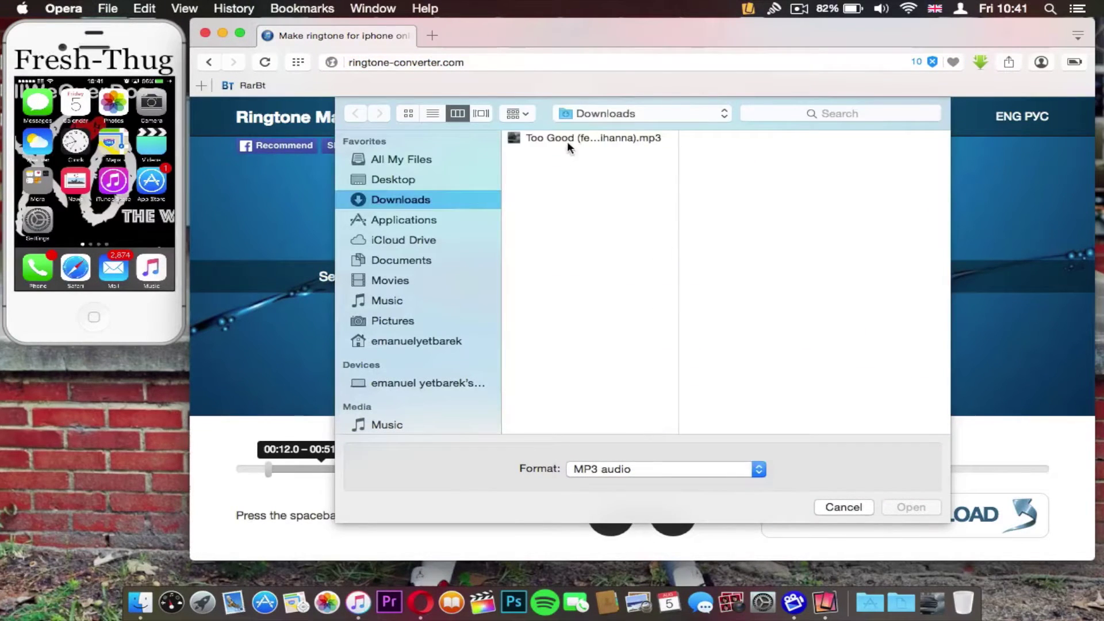
{"action": "double_click", "coordinate": [566, 140]}
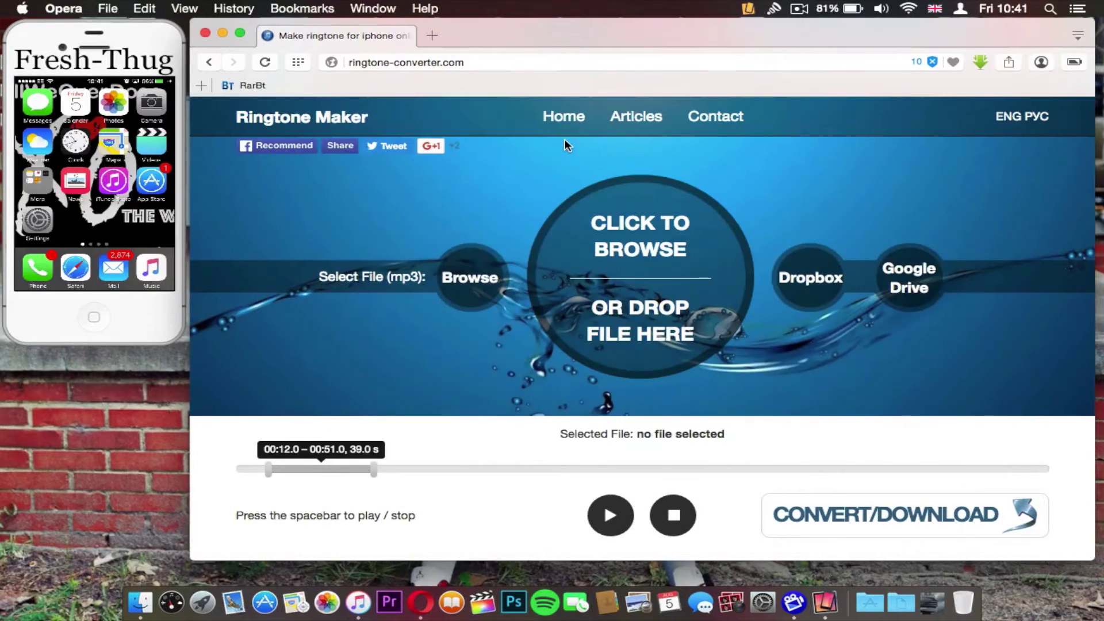
{"action": "scroll", "coordinate": [565, 139], "scroll_direction": "down", "scroll_amount": 3}
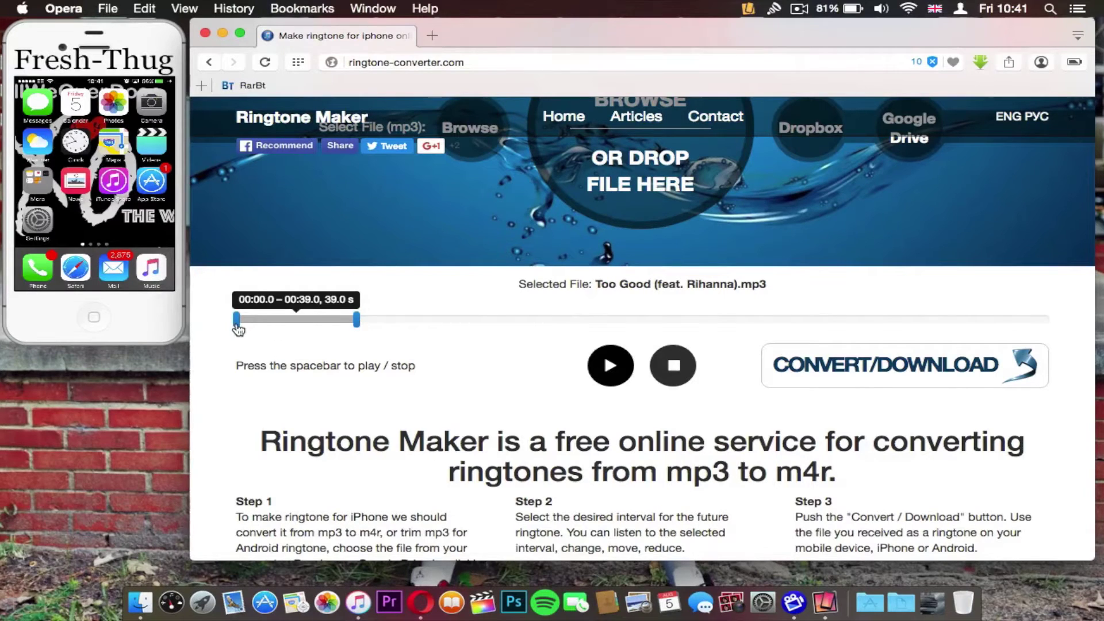
Convert the 39-second clip to iPhone format, download ringtone.m4r, and close Opera.
{"action": "left_click", "coordinate": [840, 368]}
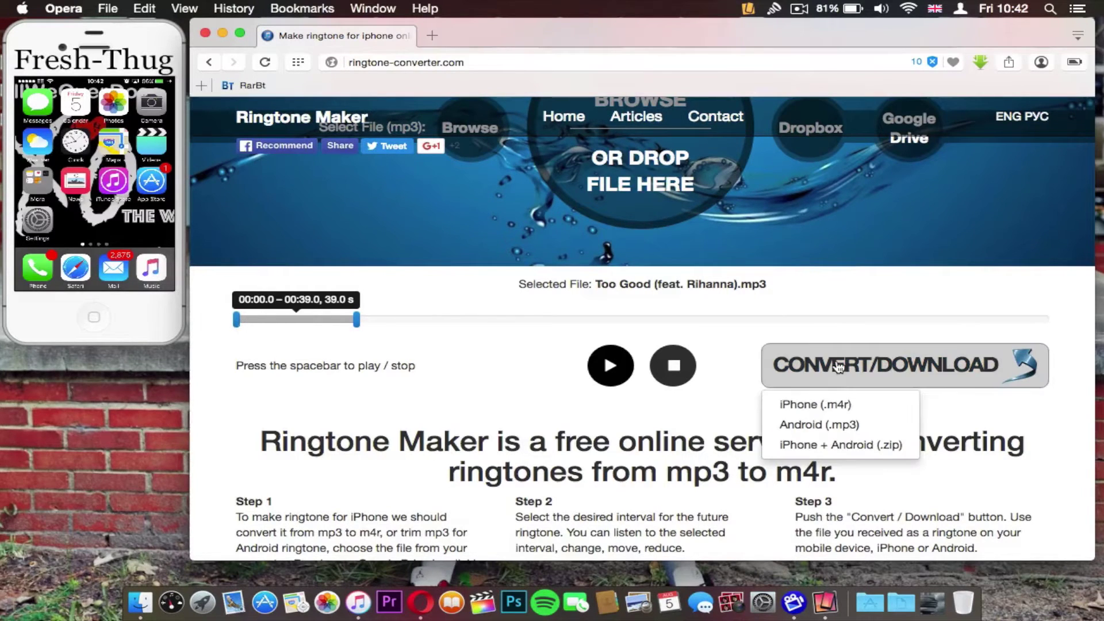
{"action": "left_click", "coordinate": [829, 405]}
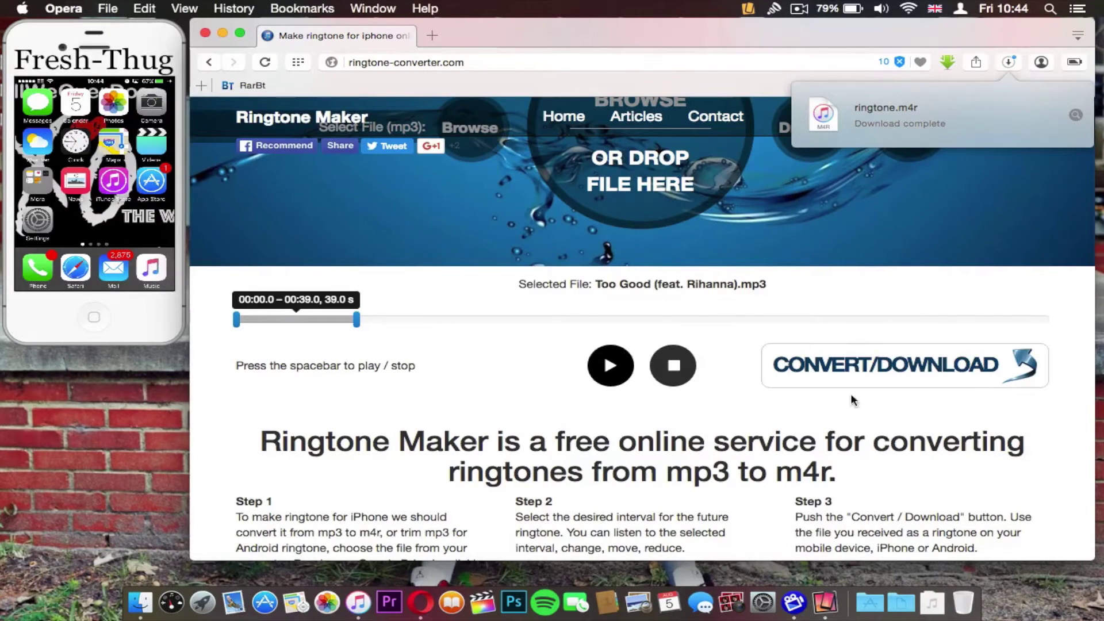
{"action": "left_click", "coordinate": [207, 32]}
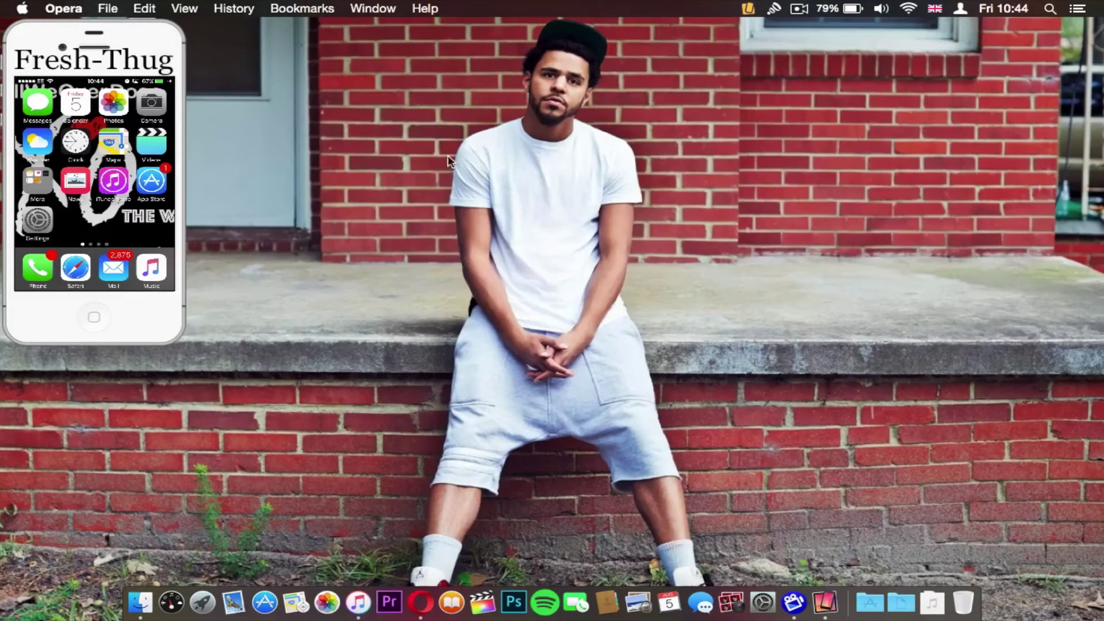
Open the Downloads folder in a Finder window from the Dock stack.
{"action": "left_click", "coordinate": [916, 617]}
{"action": "left_click", "coordinate": [932, 604]}
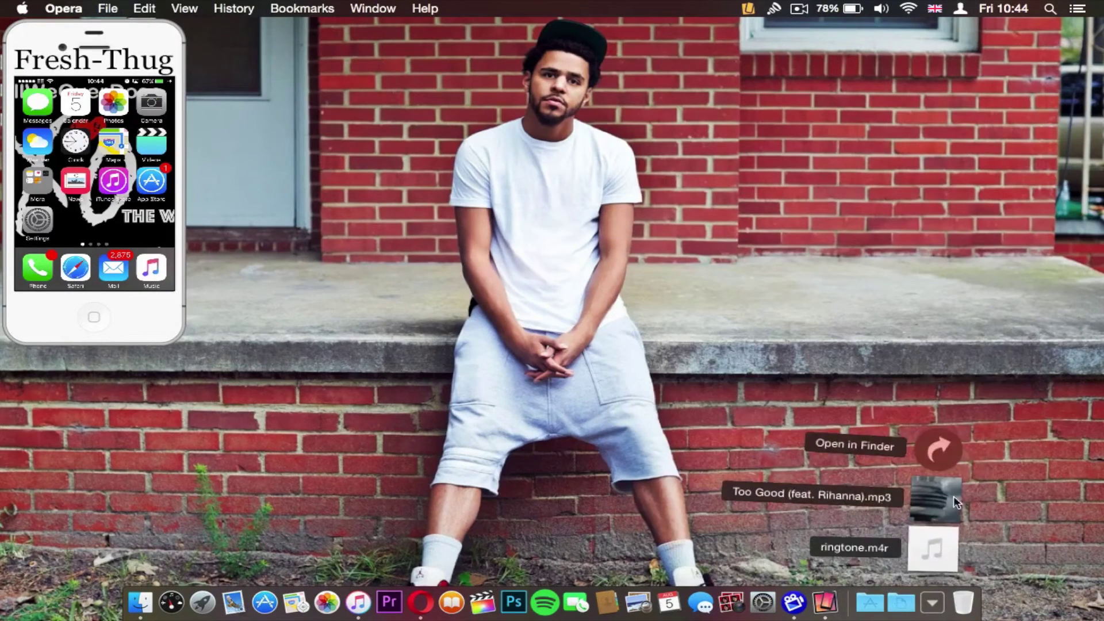
{"action": "left_click", "coordinate": [590, 299]}
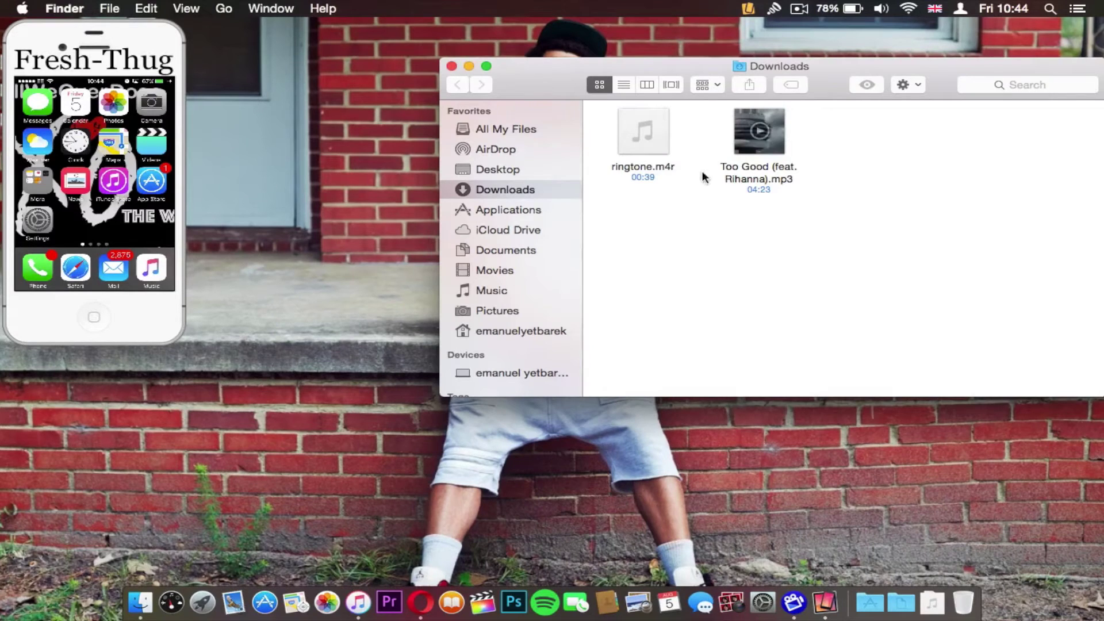
Rename ringtone.m4r to 'Too Good by Drake.m4r'.
{"action": "left_click", "coordinate": [656, 169]}
{"action": "key", "text": "Return"}
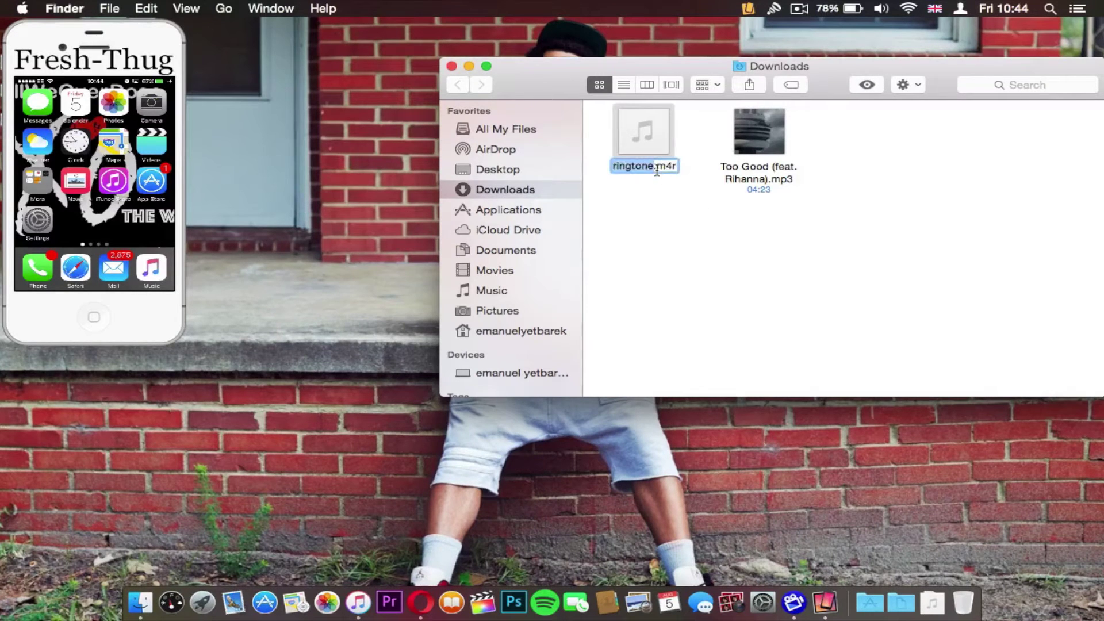
{"action": "key", "text": "BackSpace"}
{"action": "type", "text": "Tood"}
{"action": "key", "text": "BackSpace"}
{"action": "type", "text": "Good "}
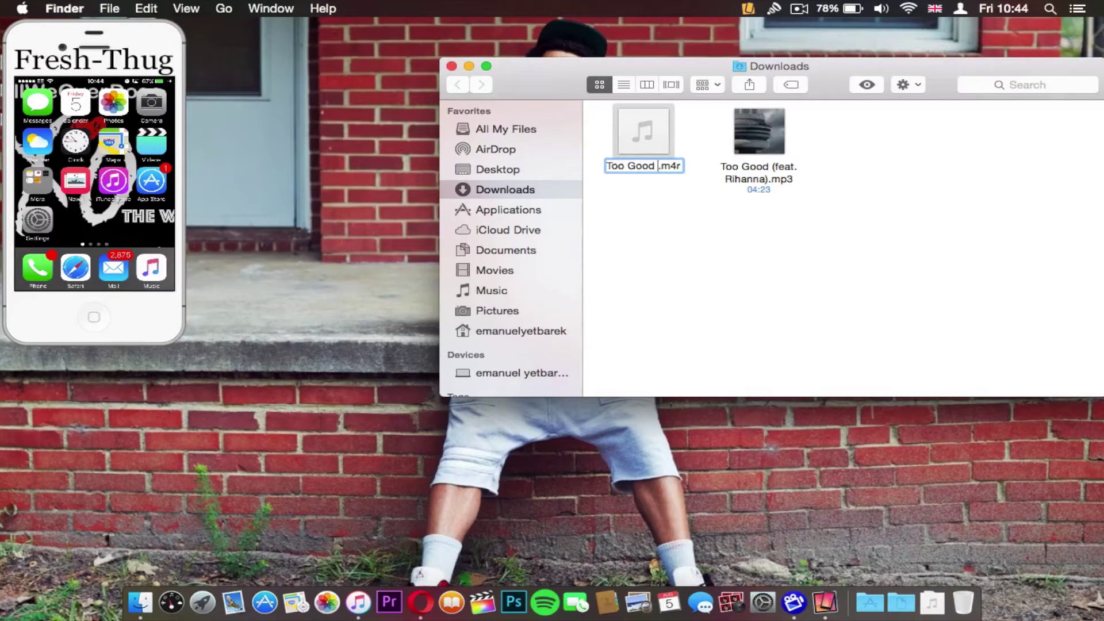
{"action": "type", "text": "by Drake"}
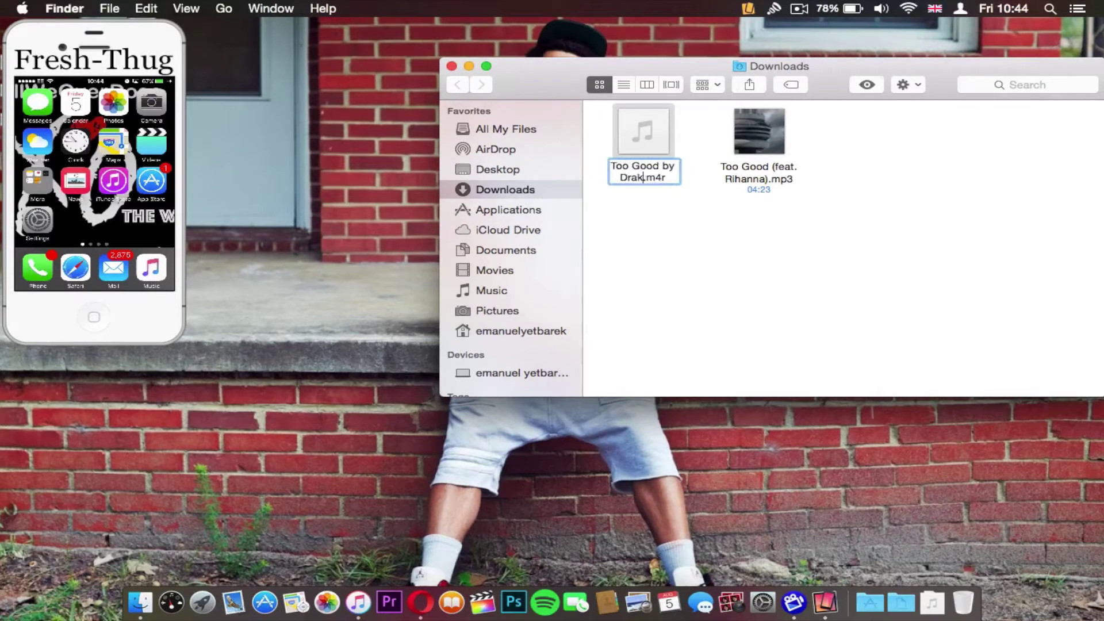
{"action": "key", "text": "Return"}
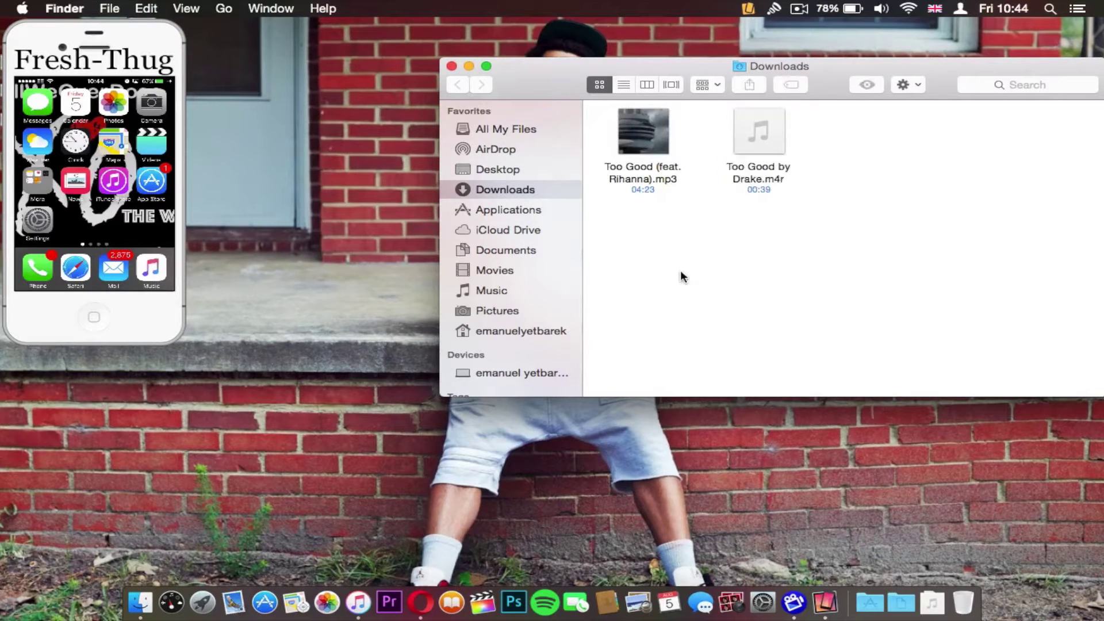
Open Too Good by Drake.m4r with iTunes to add it to the library.
{"action": "right_click", "coordinate": [773, 171]}
{"action": "mouse_move", "coordinate": [828, 191]}
{"action": "left_click", "coordinate": [720, 195]}
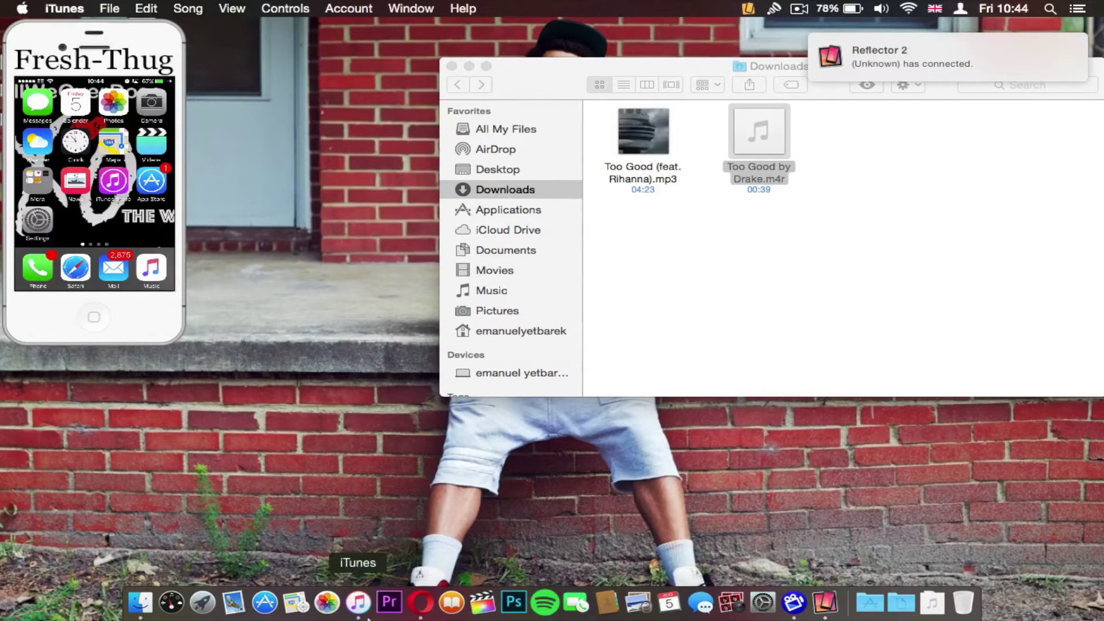
{"action": "left_click", "coordinate": [358, 602]}
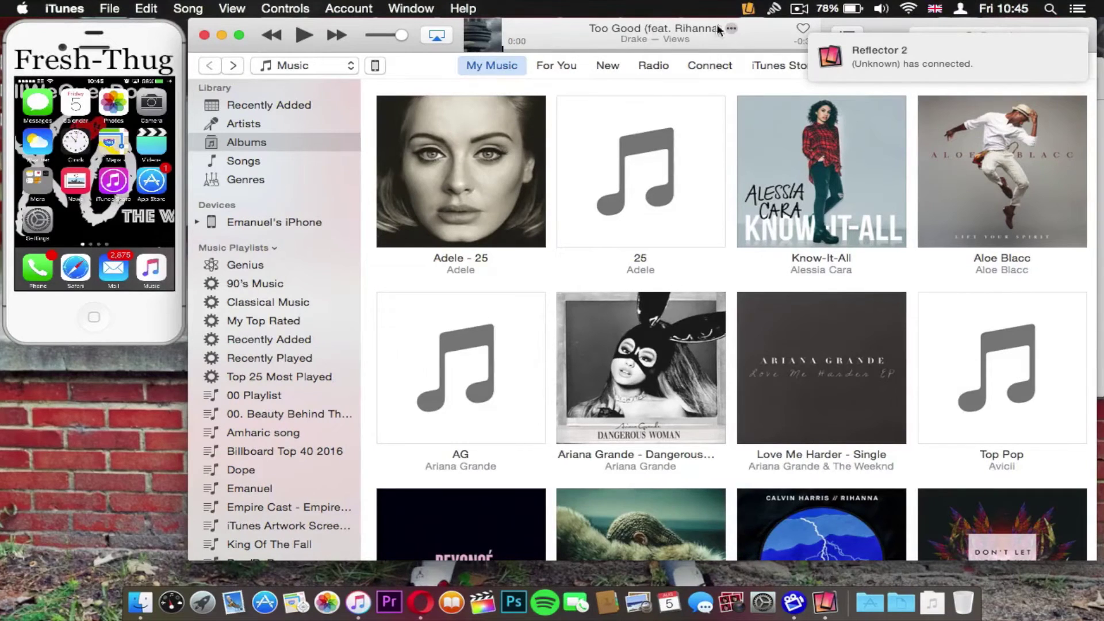
Switch the iTunes library to Tones and select the Too Good (feat. Rihanna) tone.
{"action": "left_click", "coordinate": [310, 66]}
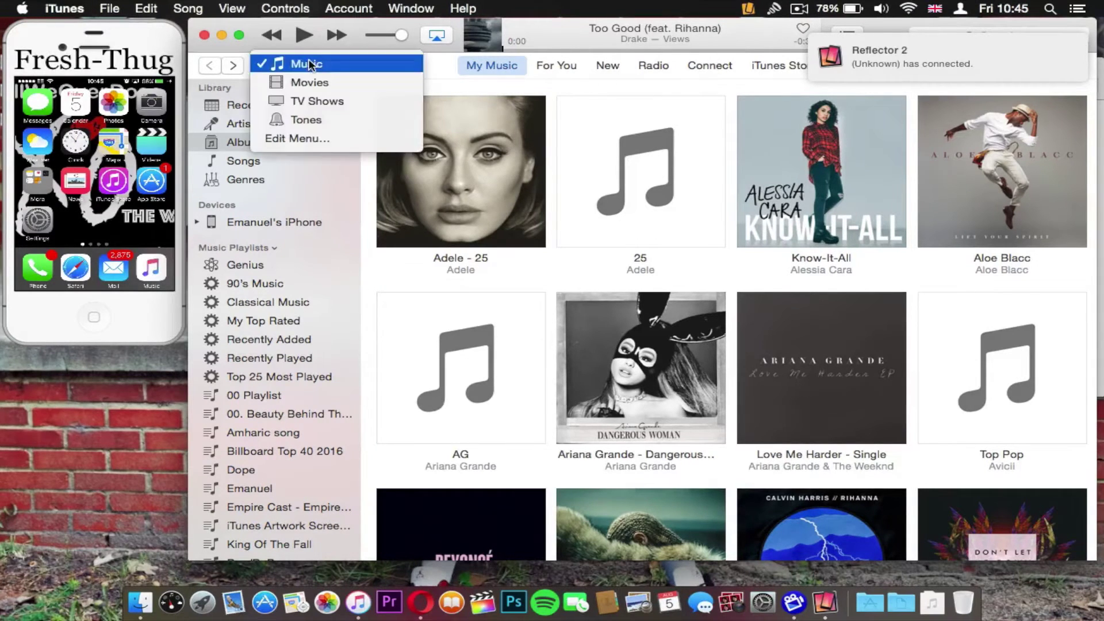
{"action": "left_click", "coordinate": [326, 120]}
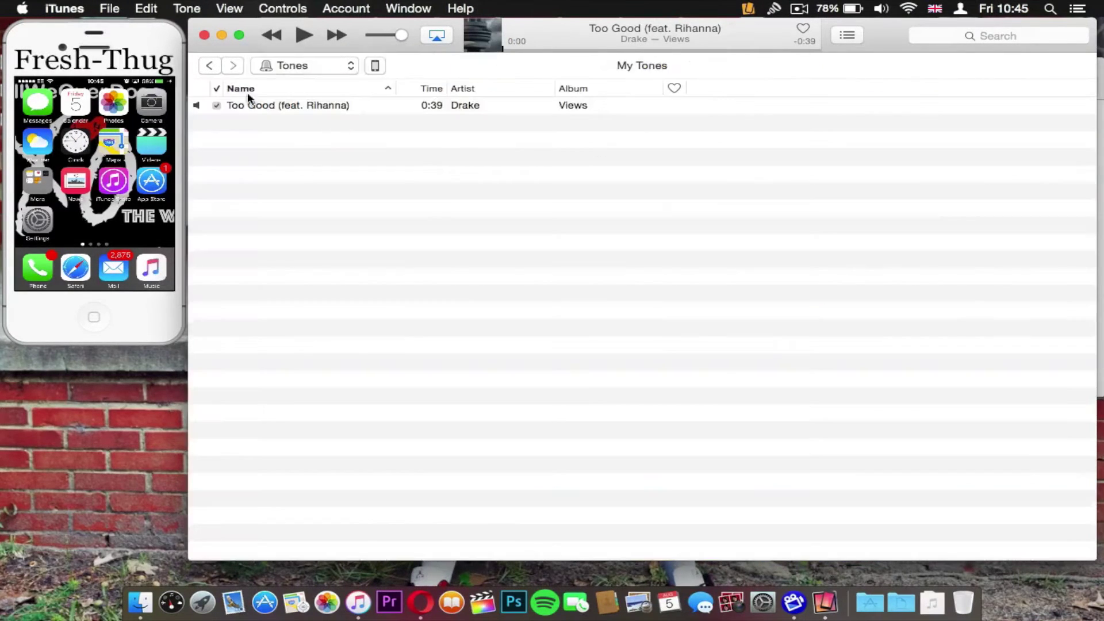
{"action": "left_click", "coordinate": [352, 110]}
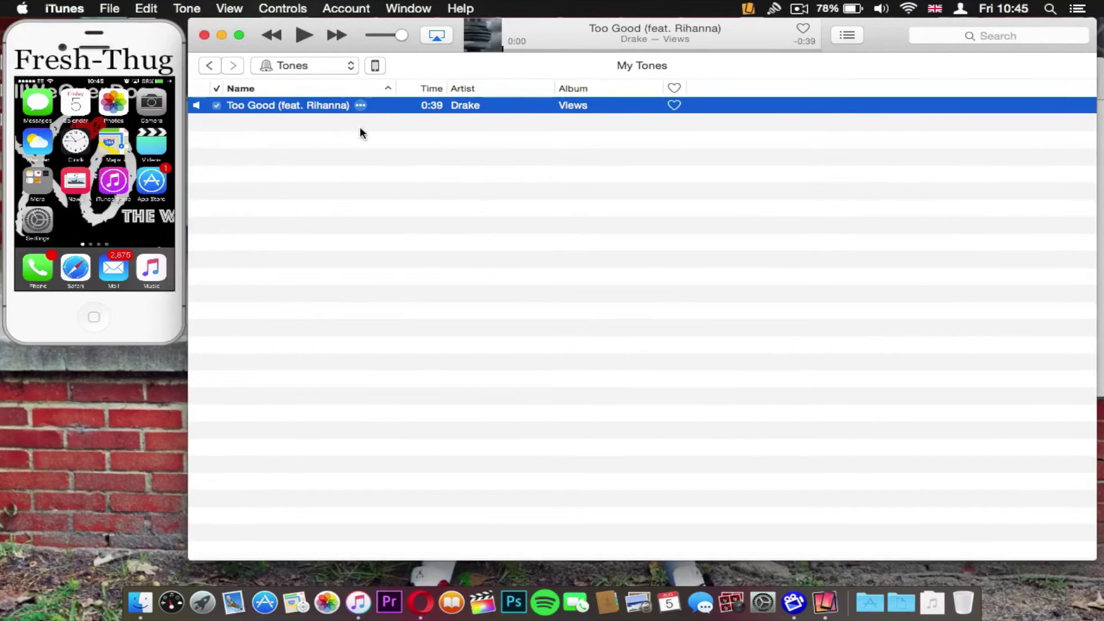
Show the Tones sync settings on the connected iPhone's device page.
{"action": "left_click", "coordinate": [377, 66]}
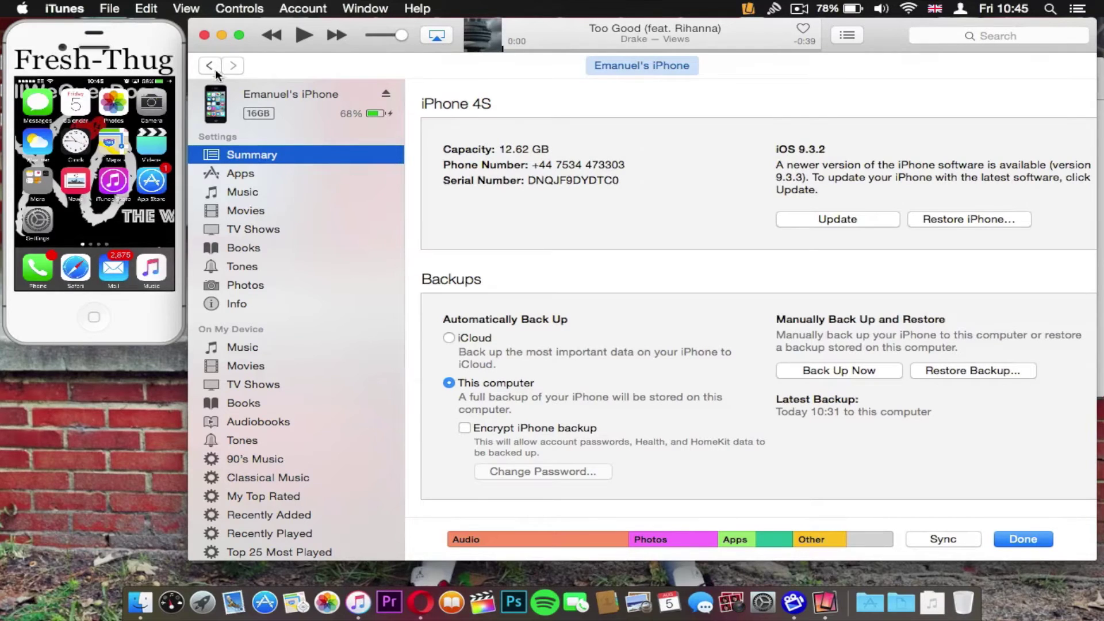
{"action": "scroll", "coordinate": [328, 197], "scroll_direction": "down", "scroll_amount": 4}
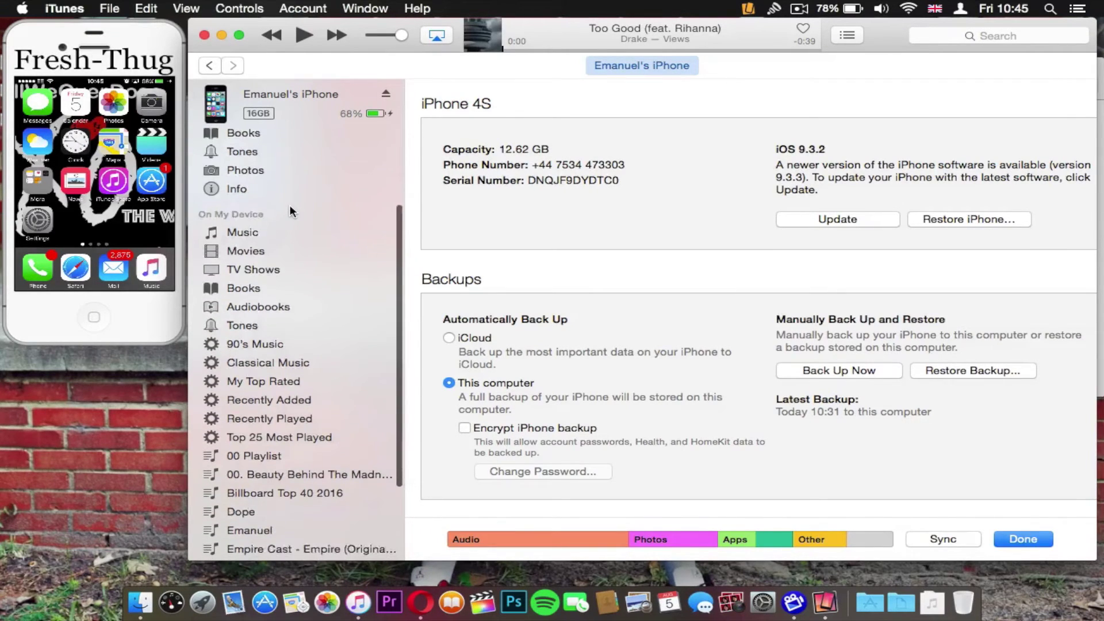
{"action": "scroll", "coordinate": [289, 212], "scroll_direction": "up", "scroll_amount": 3}
{"action": "left_click", "coordinate": [247, 238]}
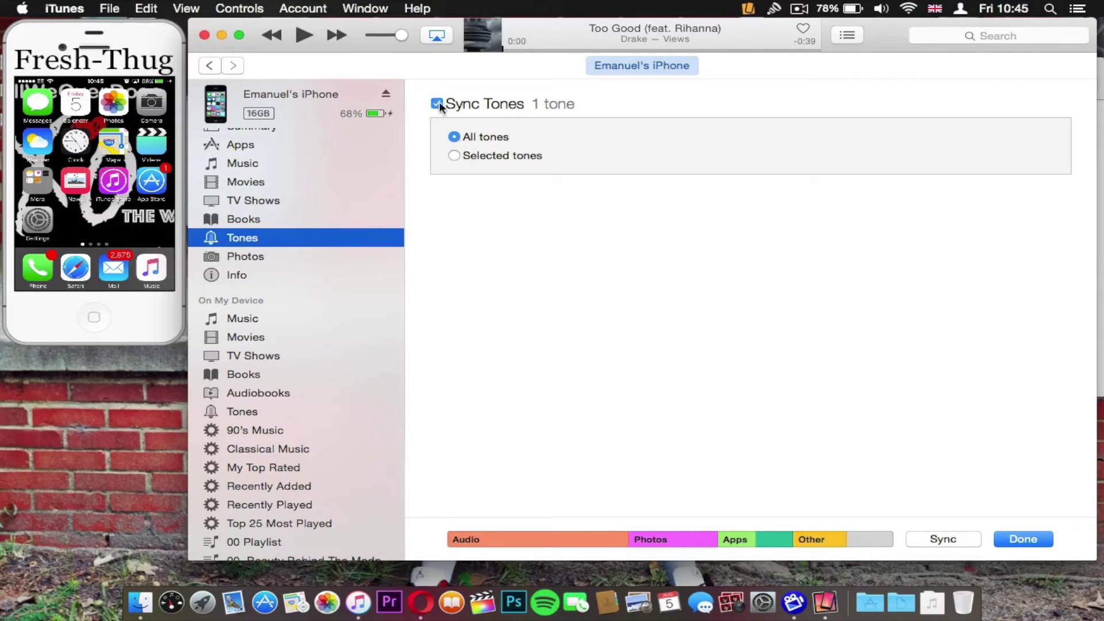
Enable Sync Tones with All tones and apply to sync the iPhone.
{"action": "left_click", "coordinate": [455, 156]}
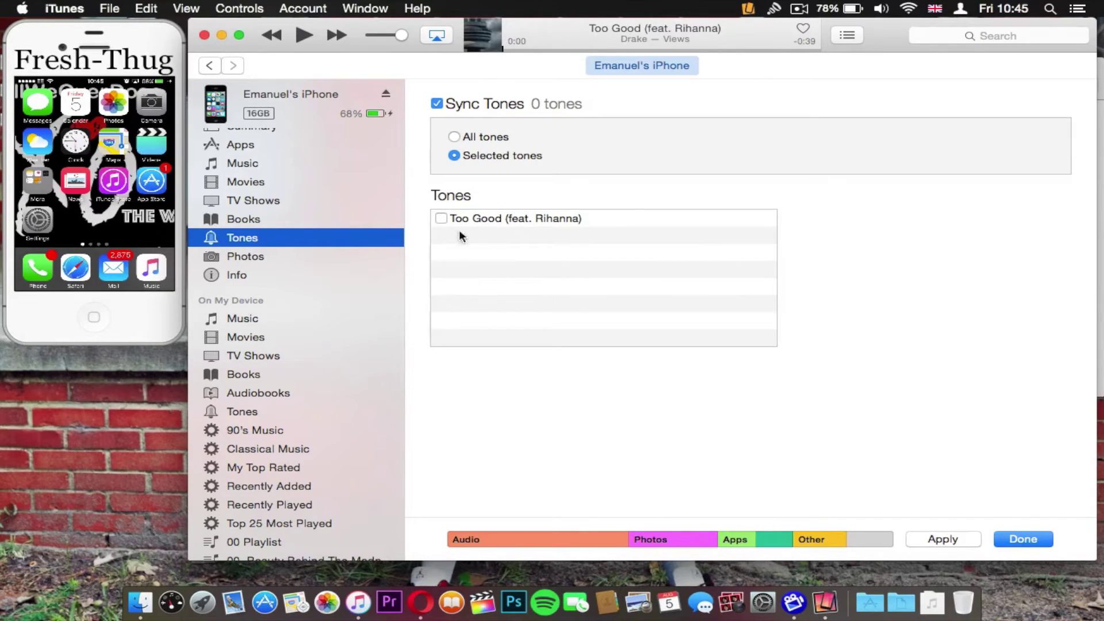
{"action": "left_click", "coordinate": [441, 221]}
{"action": "left_click", "coordinate": [452, 137]}
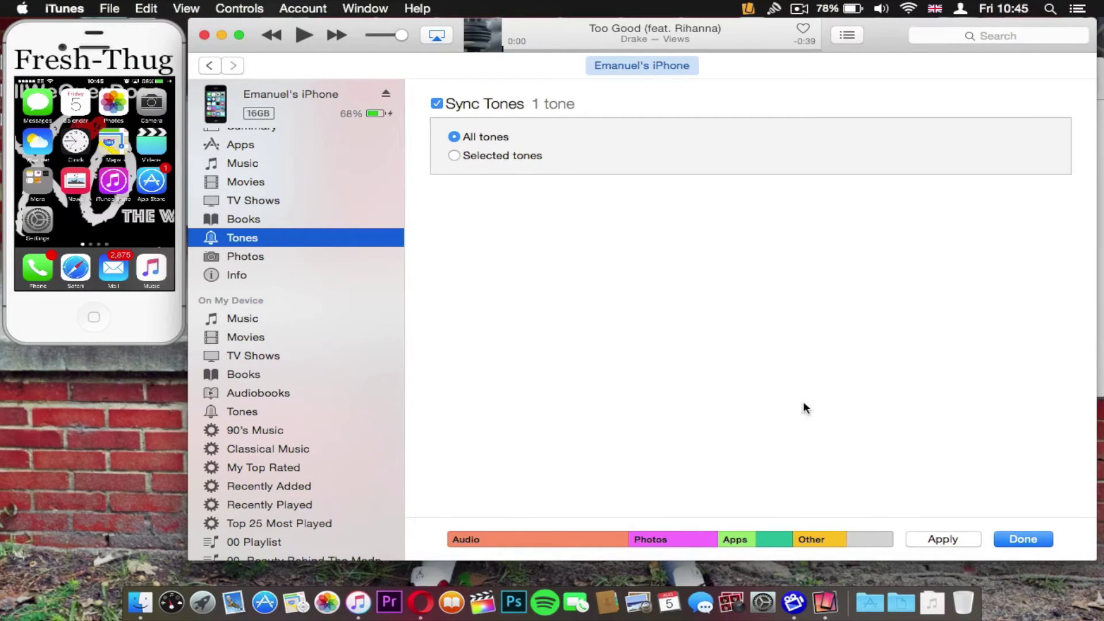
{"action": "left_click", "coordinate": [944, 537]}
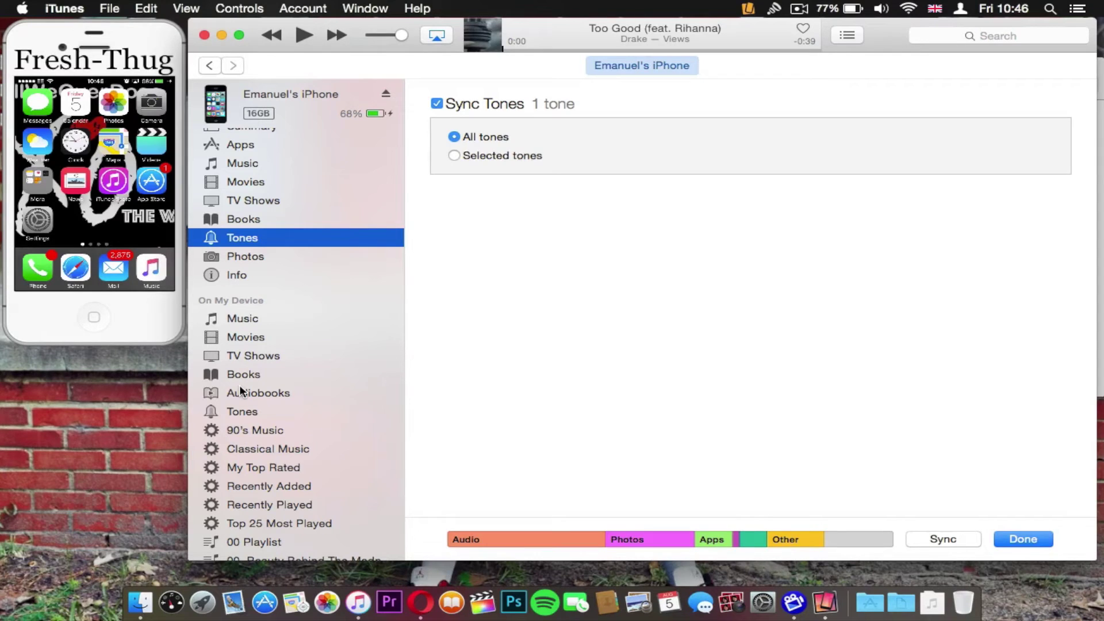
Bring the Reflector 2 window forward and enlarge the mirrored iPhone screen.
{"action": "left_click", "coordinate": [179, 338]}
{"action": "left_click_drag", "start_coordinate": [181, 331], "coordinate": [310, 249]}
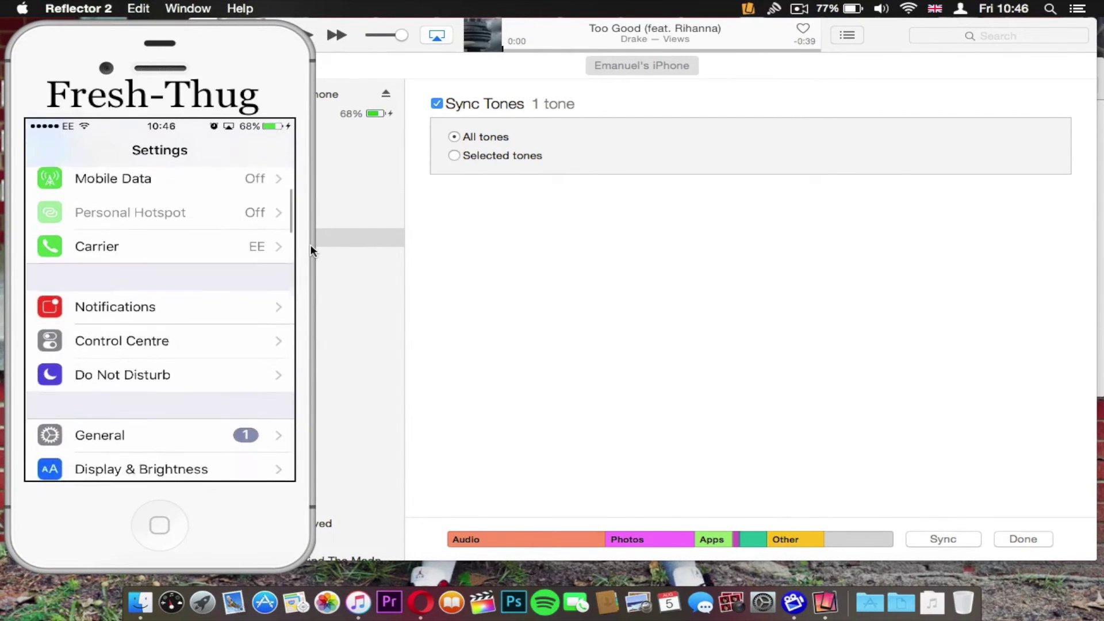